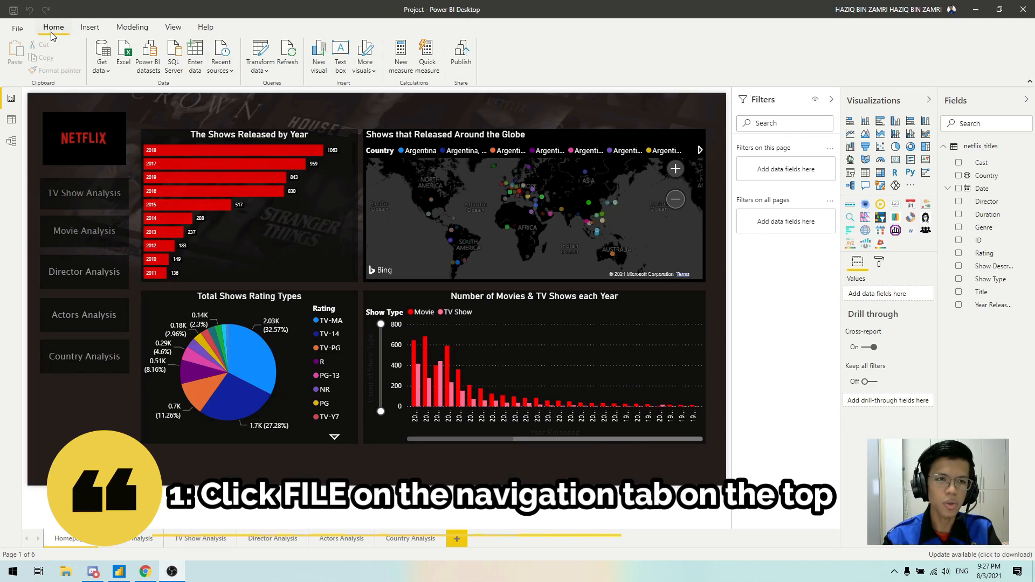
Open the destination selection for publishing the Netflix report to Power BI
{"action": "left_click", "coordinate": [17, 31]}
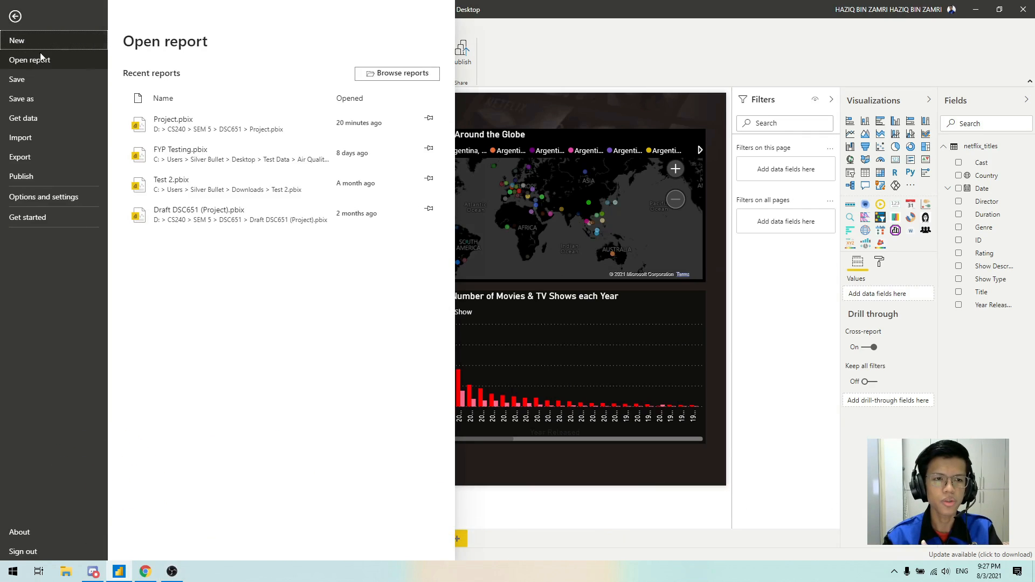
{"action": "left_click", "coordinate": [34, 160]}
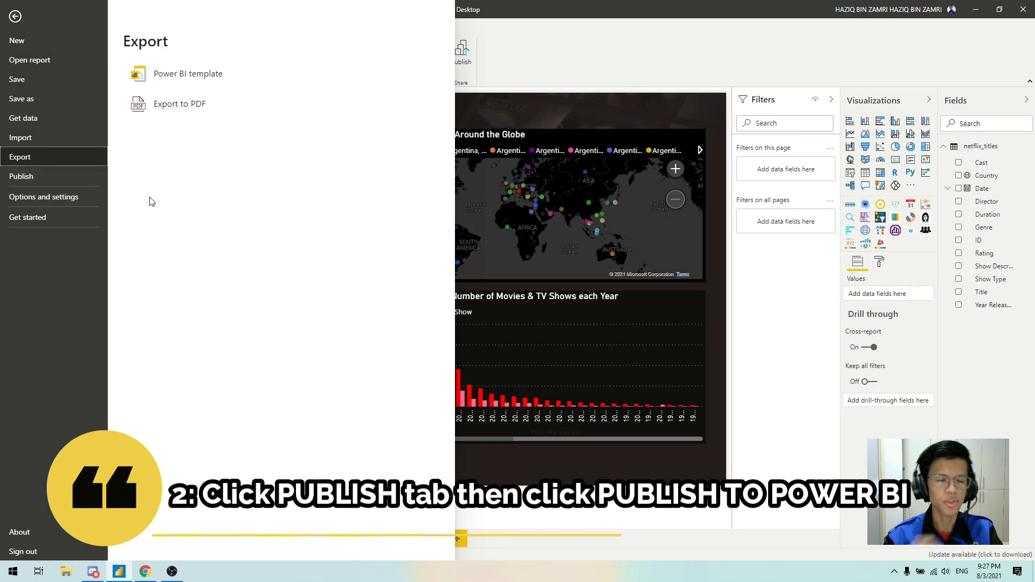
{"action": "left_click", "coordinate": [75, 174]}
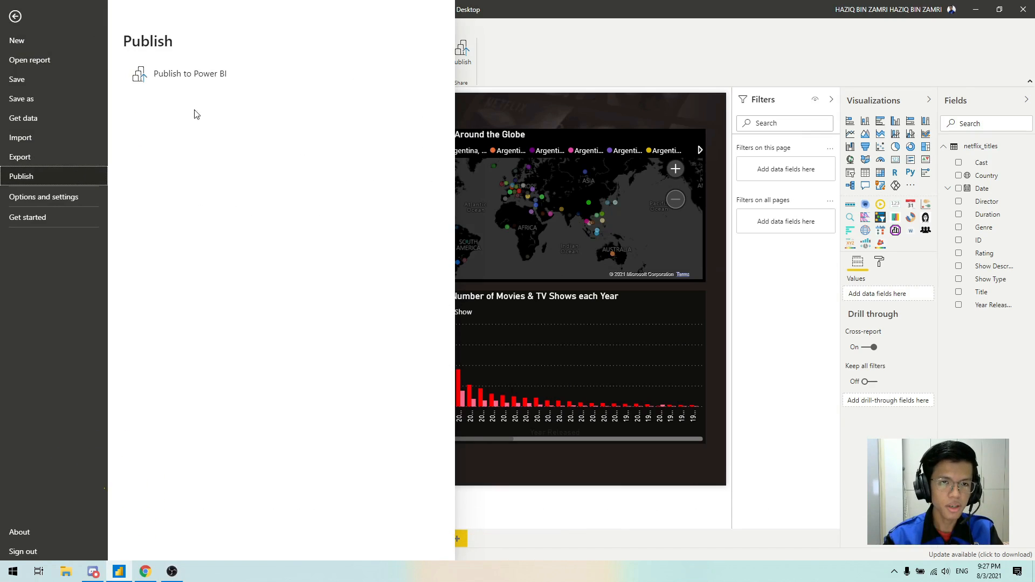
{"action": "left_click", "coordinate": [63, 159]}
{"action": "left_click", "coordinate": [67, 173]}
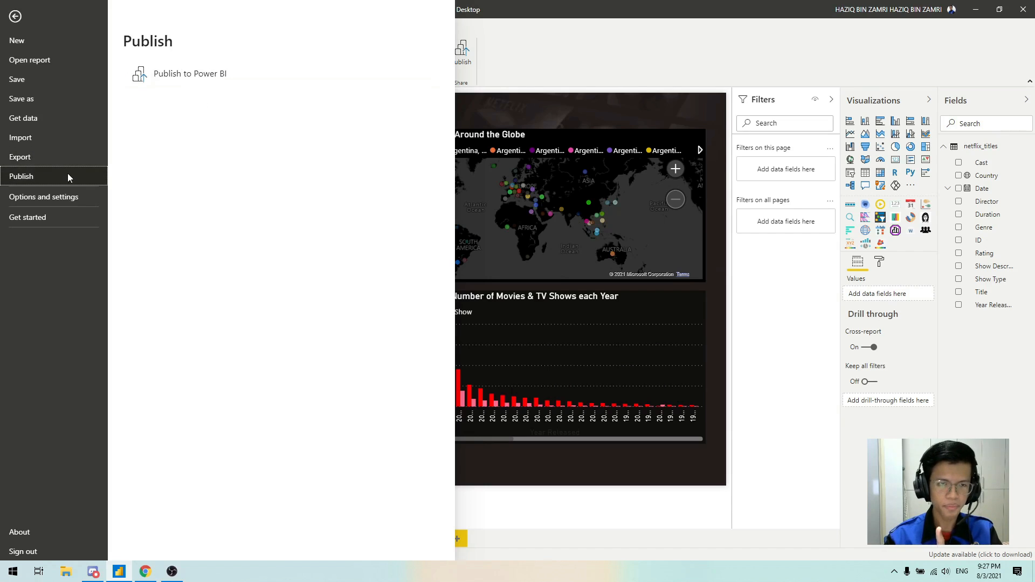
{"action": "left_click", "coordinate": [213, 84]}
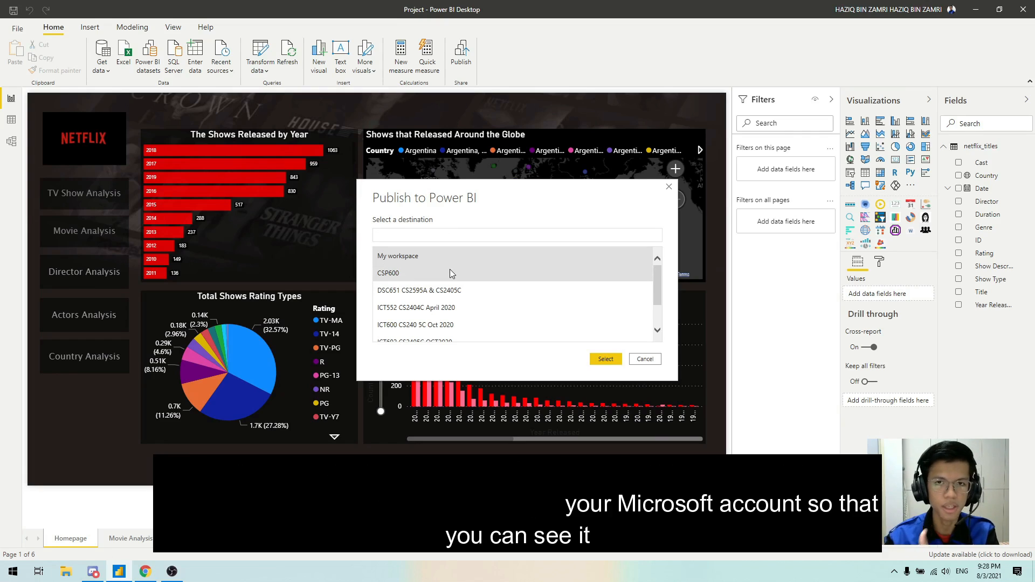
Publish the report to My workspace and dismiss the publishing dialog
{"action": "scroll", "coordinate": [451, 273], "scroll_direction": "down", "scroll_amount": 4}
{"action": "scroll", "coordinate": [523, 321], "scroll_direction": "up", "scroll_amount": 4}
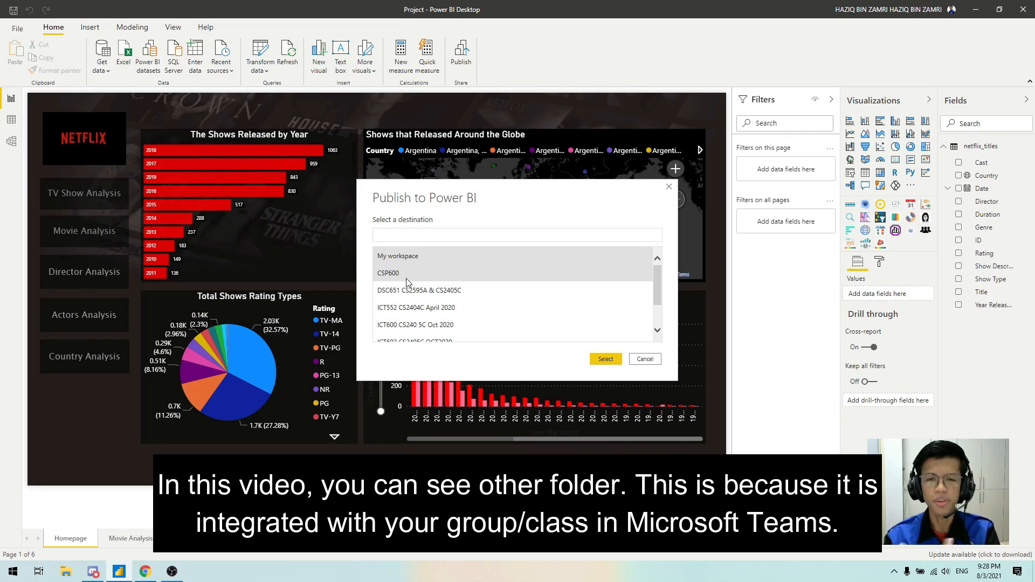
{"action": "scroll", "coordinate": [415, 285], "scroll_direction": "down", "scroll_amount": 1}
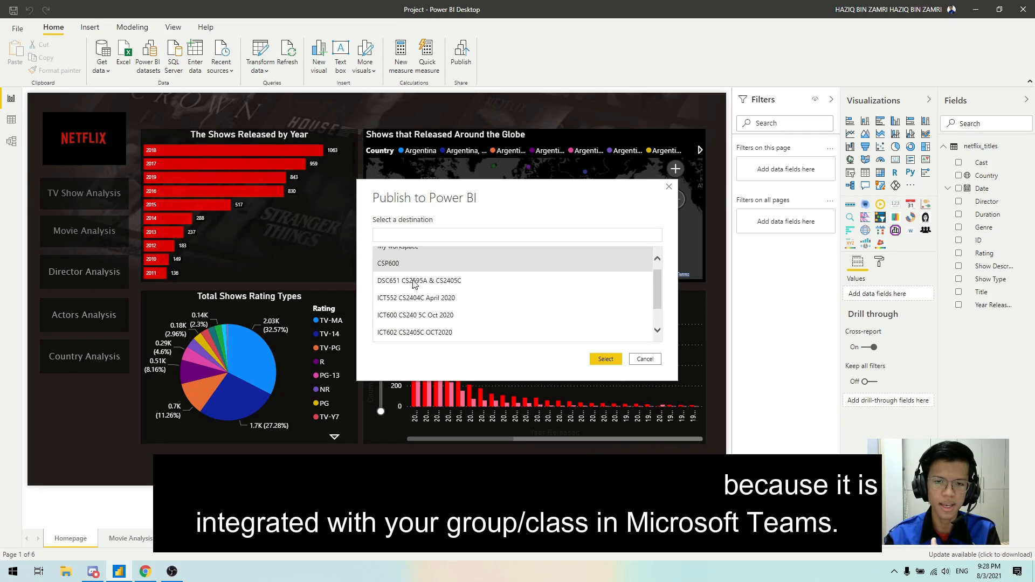
{"action": "scroll", "coordinate": [416, 308], "scroll_direction": "down", "scroll_amount": 3}
{"action": "scroll", "coordinate": [420, 334], "scroll_direction": "up", "scroll_amount": 4}
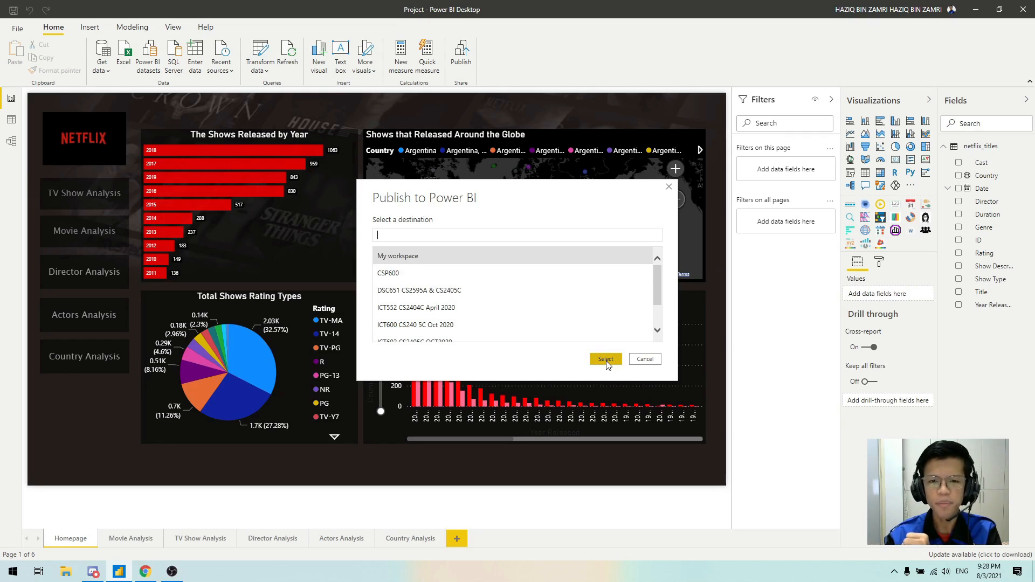
{"action": "left_click", "coordinate": [606, 360]}
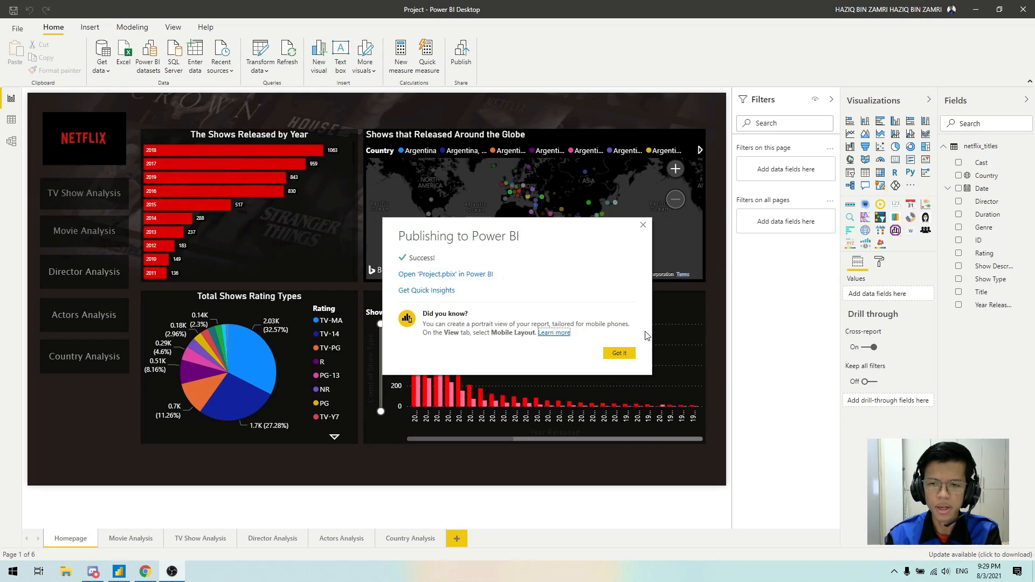
{"action": "left_click", "coordinate": [619, 354]}
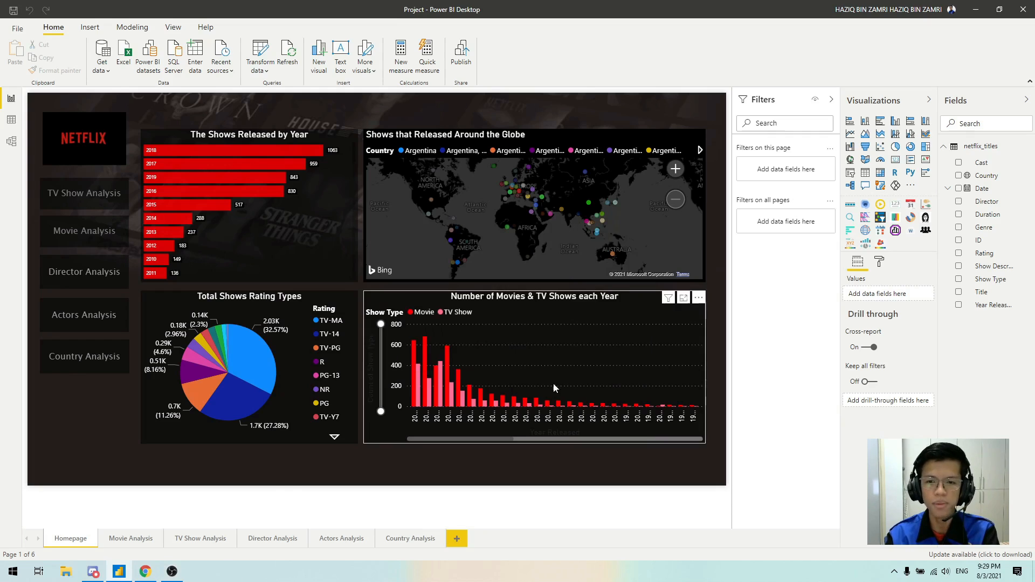
Switch to Chrome and open the published Project report from My workspace
{"action": "left_click", "coordinate": [145, 572]}
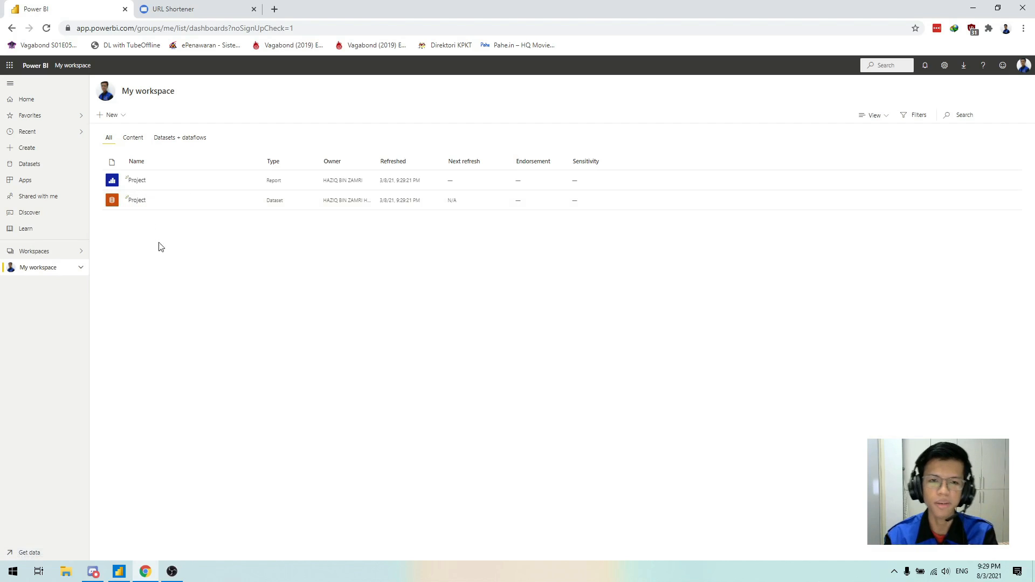
{"action": "left_click", "coordinate": [189, 208]}
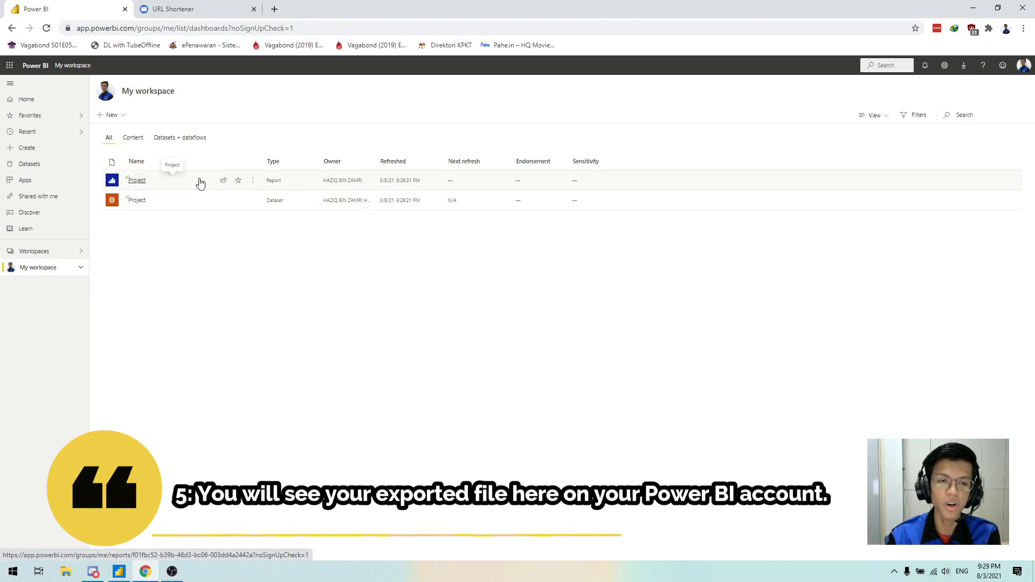
{"action": "left_click", "coordinate": [137, 181]}
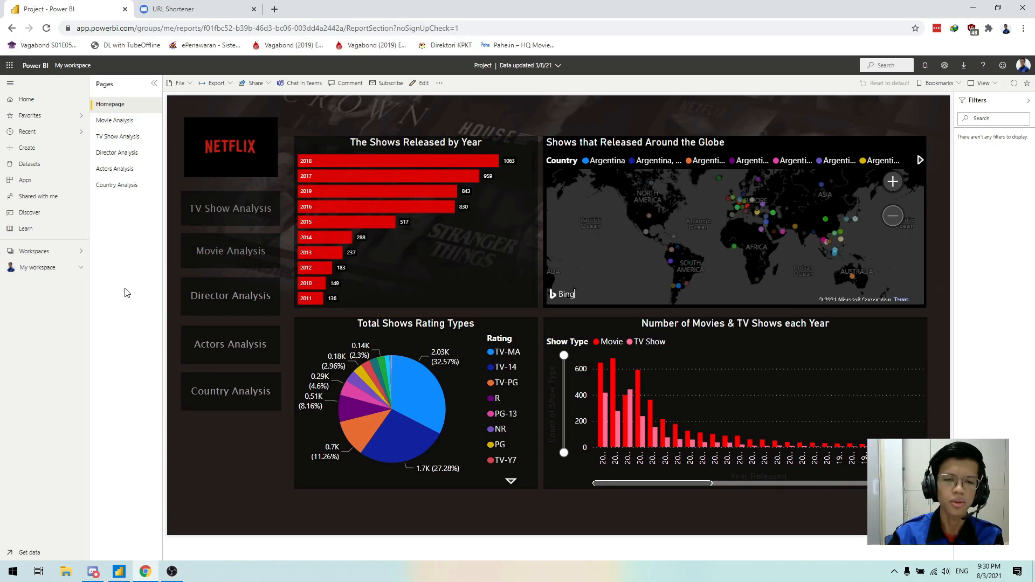
{"action": "left_click", "coordinate": [118, 572]}
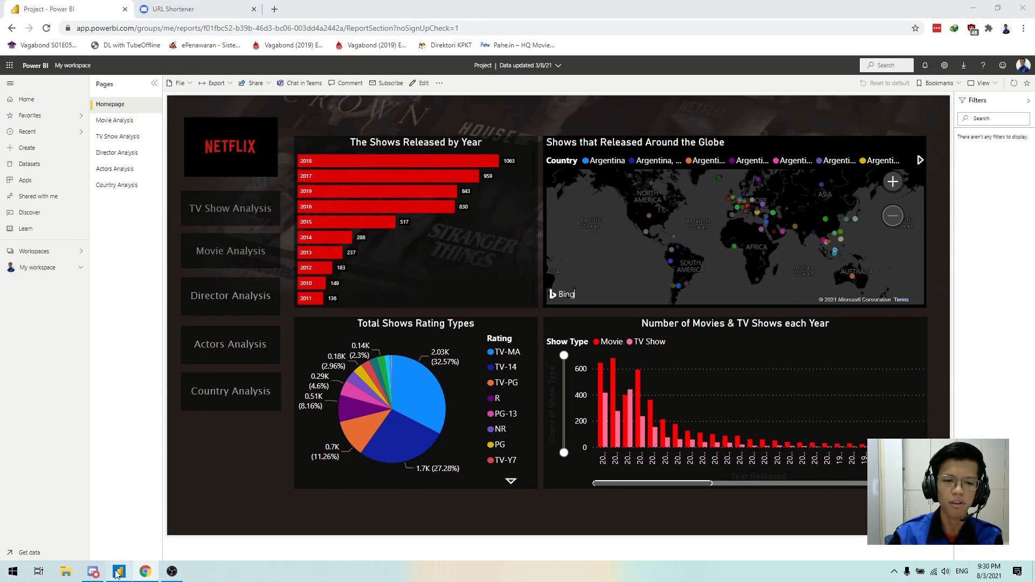
{"action": "left_click", "coordinate": [145, 571]}
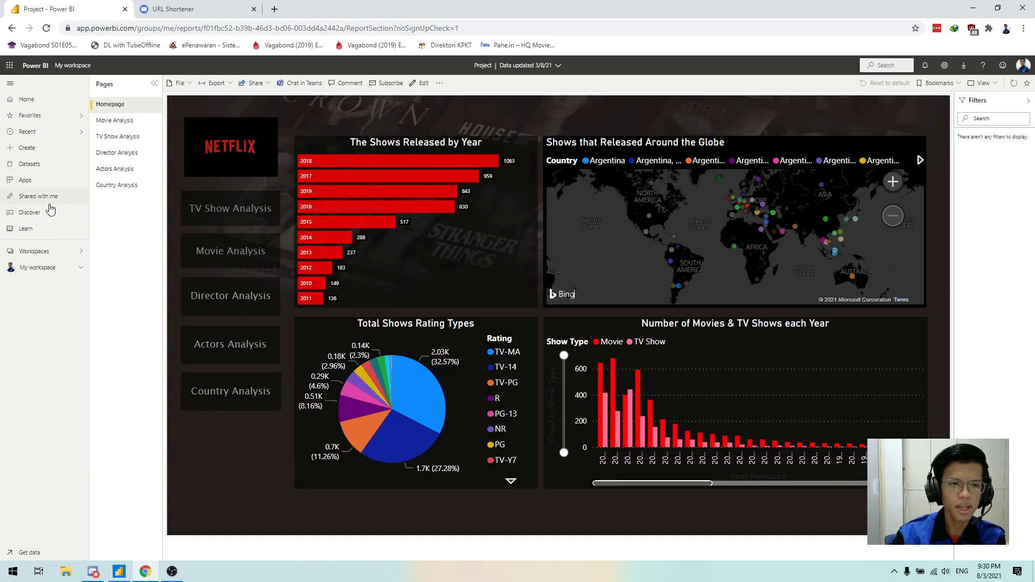
Create an embed code for the report and publish it publicly to the web
{"action": "left_click", "coordinate": [269, 85]}
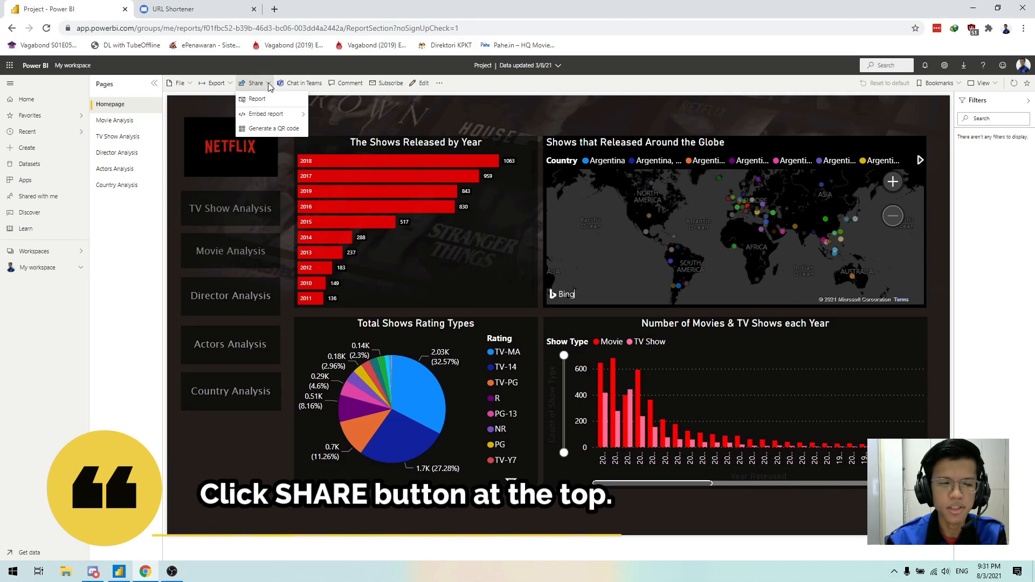
{"action": "mouse_move", "coordinate": [270, 114]}
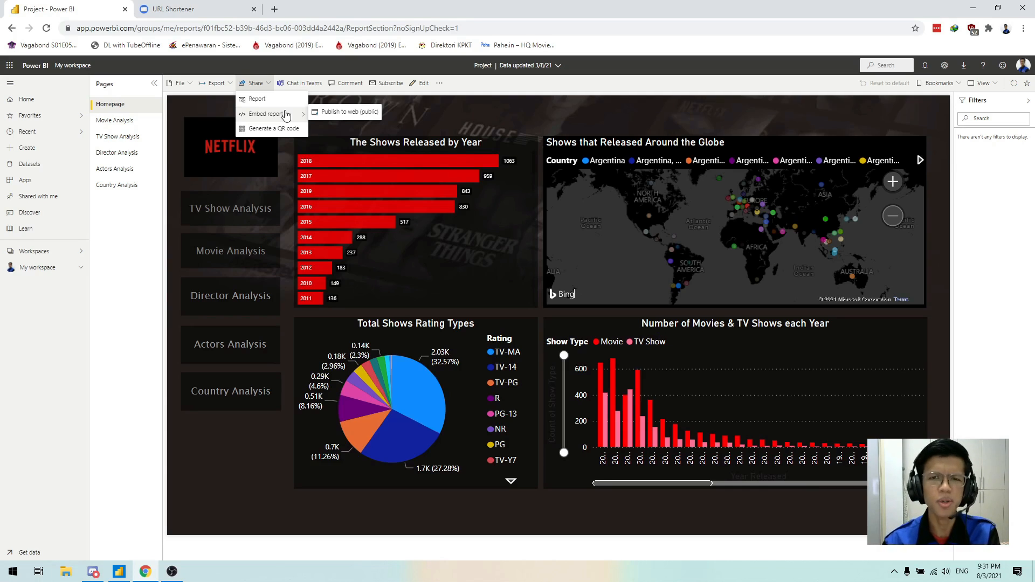
{"action": "left_click", "coordinate": [338, 114]}
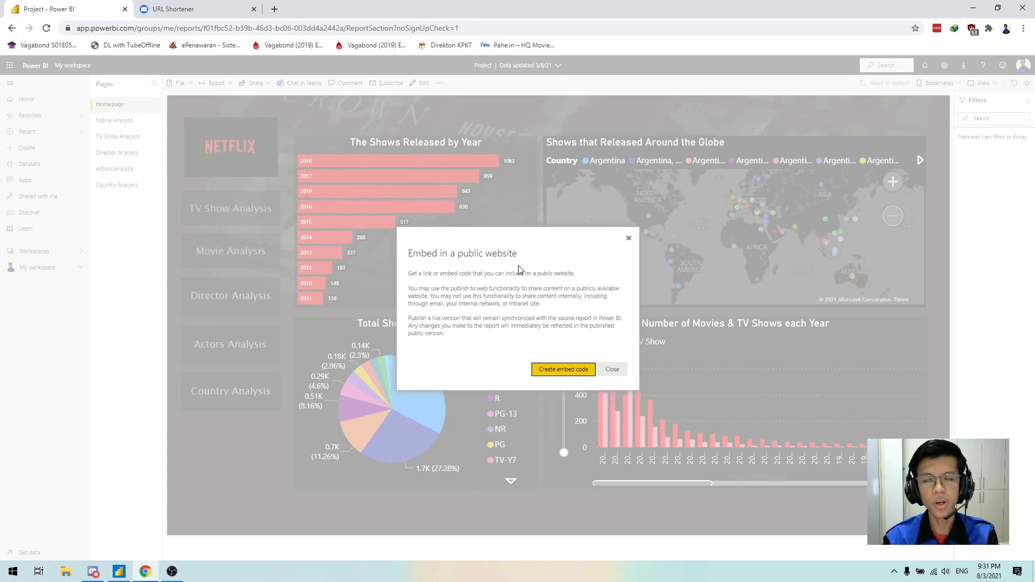
{"action": "left_click", "coordinate": [583, 374]}
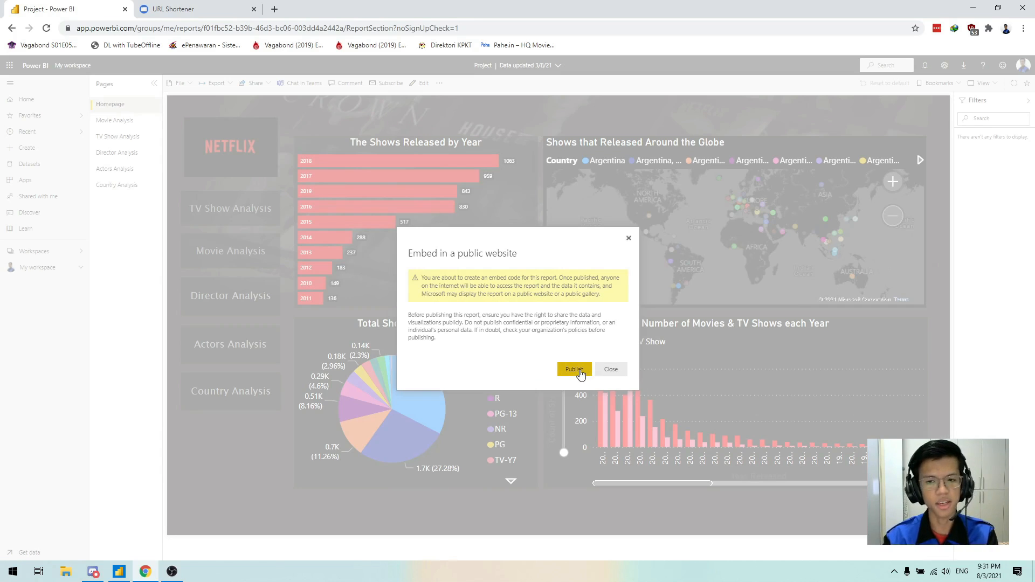
{"action": "left_click", "coordinate": [574, 370]}
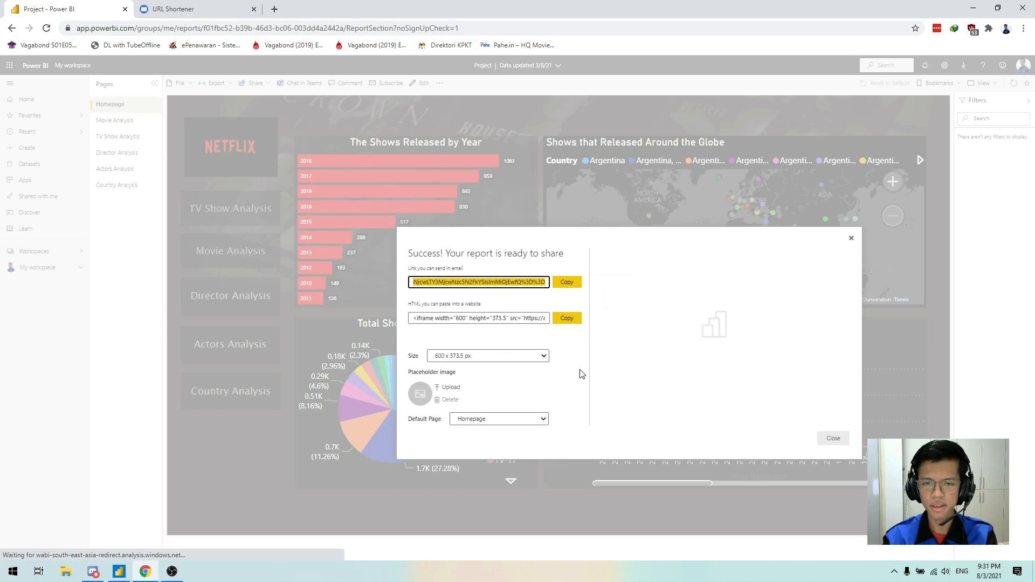
{"action": "left_click", "coordinate": [544, 356]}
{"action": "left_click", "coordinate": [541, 373]}
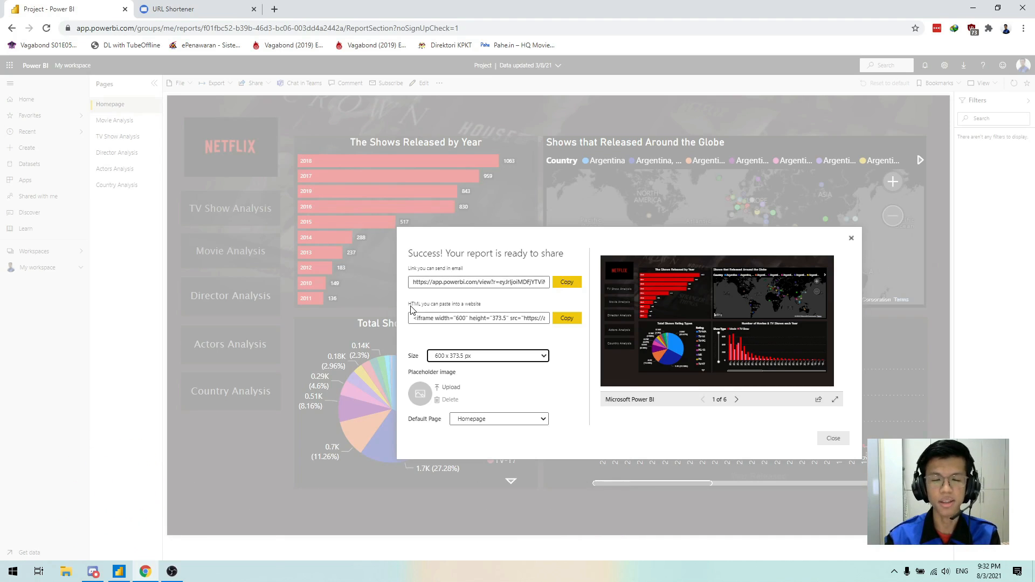
{"action": "left_click", "coordinate": [497, 357]}
{"action": "left_click", "coordinate": [497, 356]}
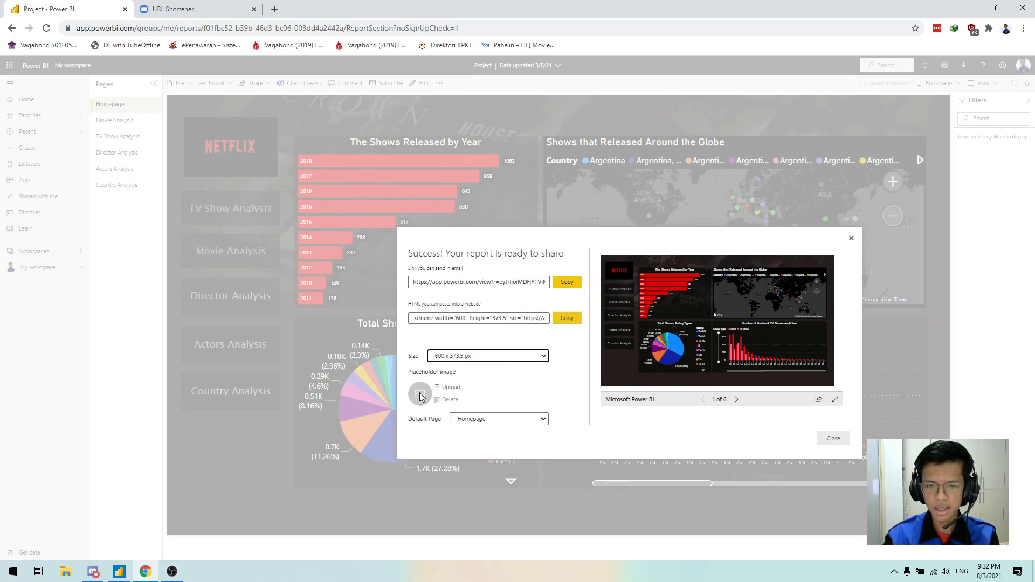
{"action": "left_click", "coordinate": [445, 388]}
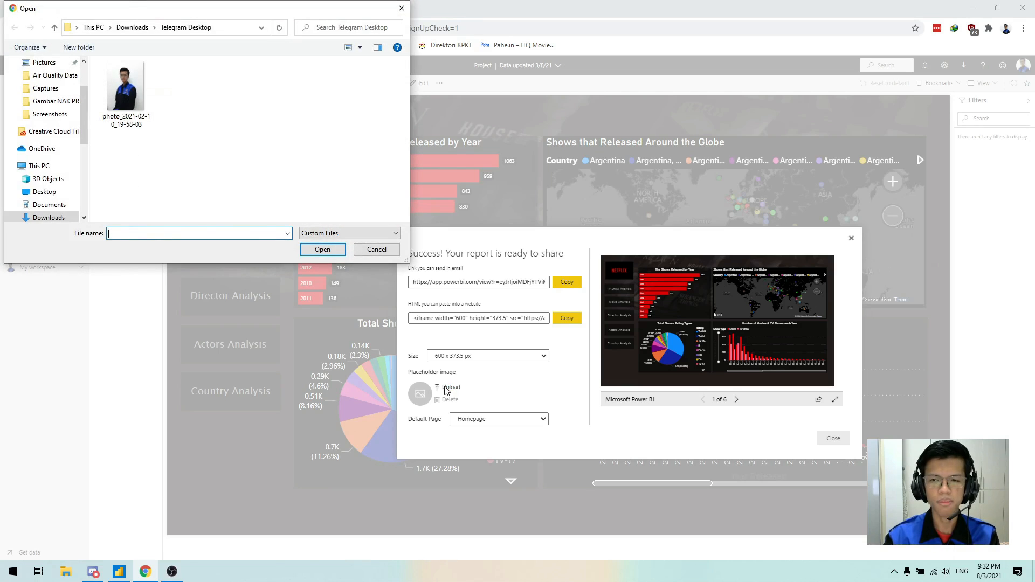
{"action": "left_click", "coordinate": [376, 250]}
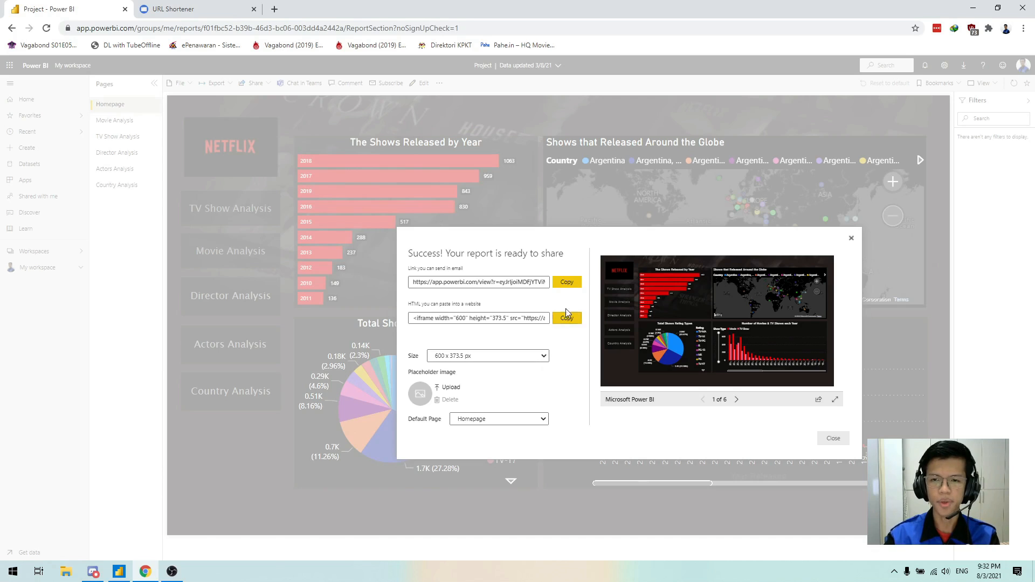
Copy the public report link meant for sending in email and check the link through to its end
{"action": "left_click", "coordinate": [564, 284]}
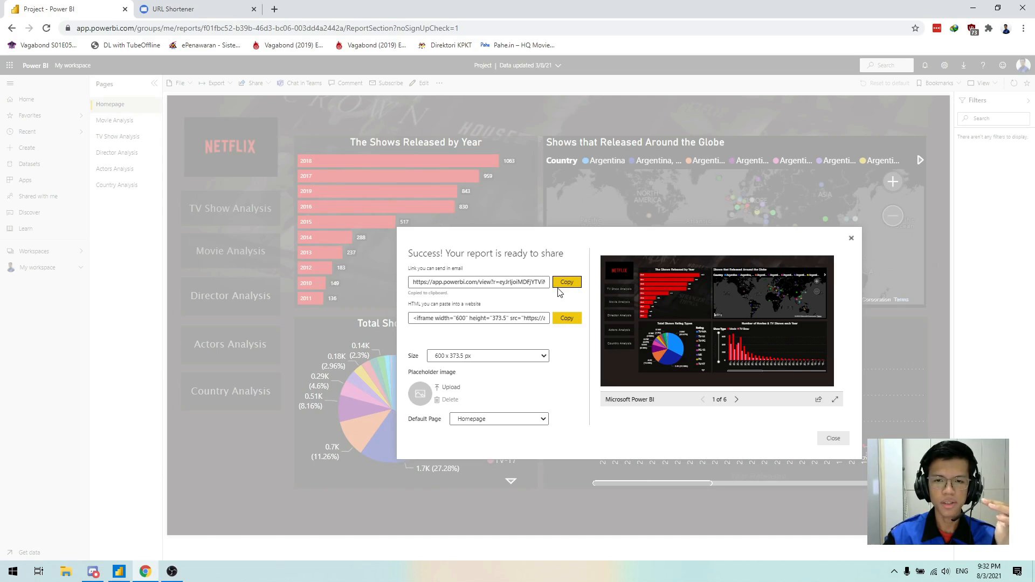
{"action": "triple_click", "coordinate": [532, 283]}
{"action": "left_click", "coordinate": [533, 285]}
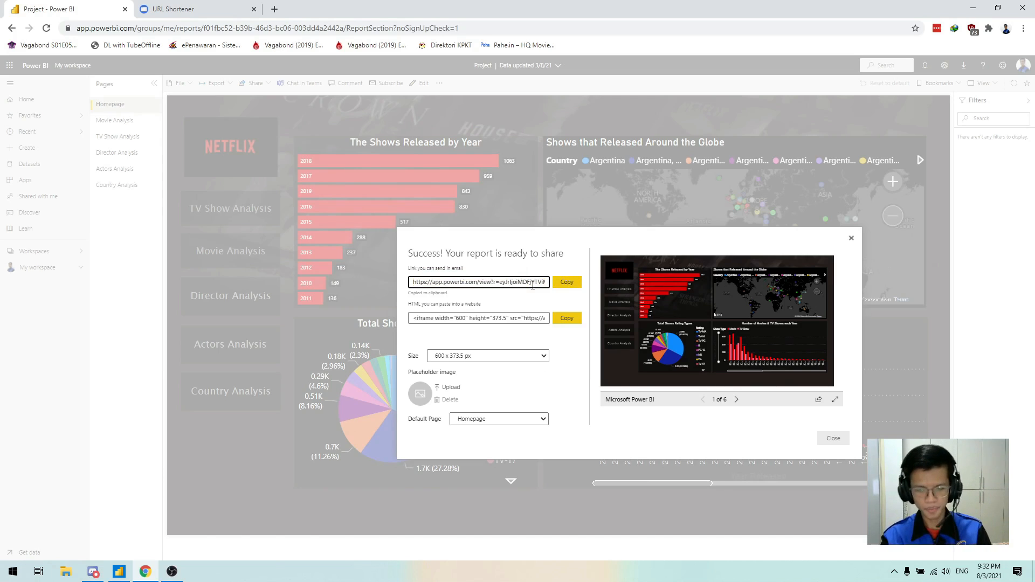
{"action": "key", "text": "Right"}
{"action": "key", "text": "Right"}
{"action": "key", "text": "Right"}
{"action": "key", "text": "Right"}
{"action": "key", "text": "Right"}
{"action": "key", "text": "Right"}
{"action": "key", "text": "Right"}
{"action": "key", "text": "Right"}
{"action": "key", "text": "Right"}
{"action": "key", "text": "Right"}
{"action": "key", "text": "Right"}
{"action": "key", "text": "Right"}
{"action": "key", "text": "Right"}
{"action": "key", "text": "Right"}
{"action": "key", "text": "Right"}
{"action": "key", "text": "Right"}
{"action": "key", "text": "Right"}
{"action": "key", "text": "Right"}
{"action": "key", "text": "Right"}
{"action": "key", "text": "Right"}
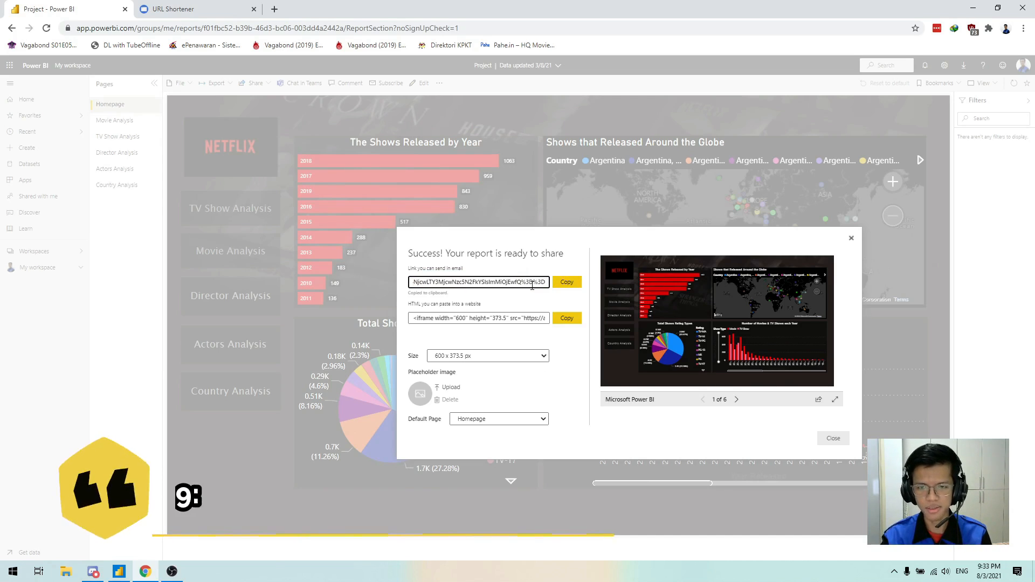
Shorten the copied report link on shorturl.at and copy the shortened URL
{"action": "left_click", "coordinate": [185, 8]}
{"action": "left_click", "coordinate": [406, 143]}
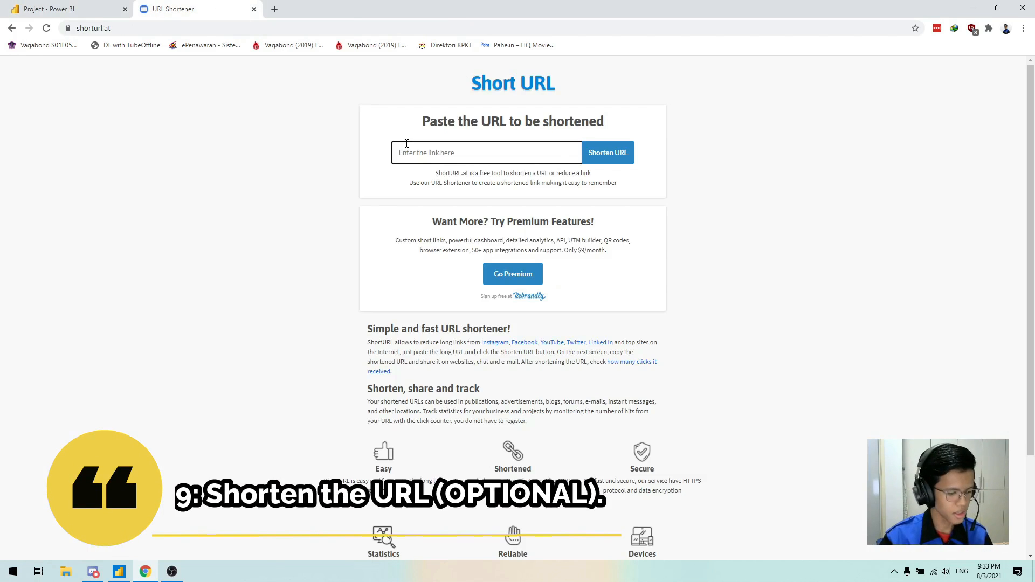
{"action": "key", "text": "ctrl+v"}
{"action": "left_click", "coordinate": [598, 157]}
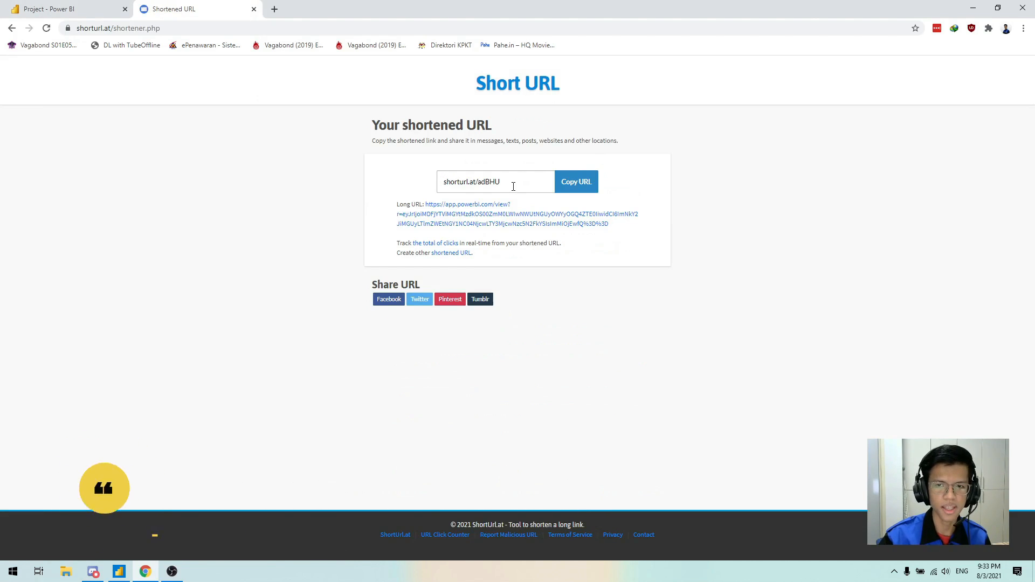
{"action": "left_click", "coordinate": [566, 181]}
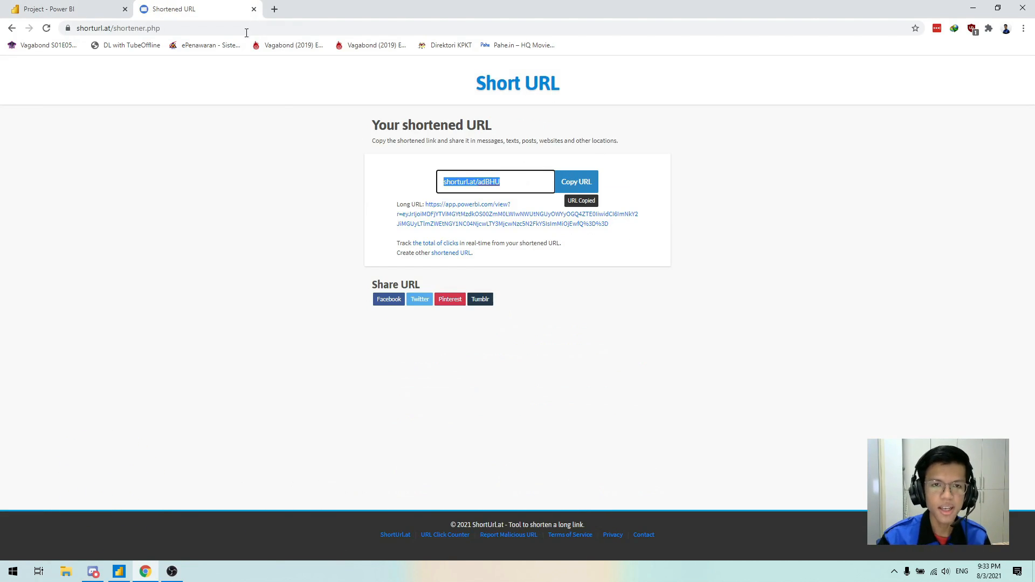
Open the copied shortened link in a new browser tab
{"action": "left_click", "coordinate": [275, 8]}
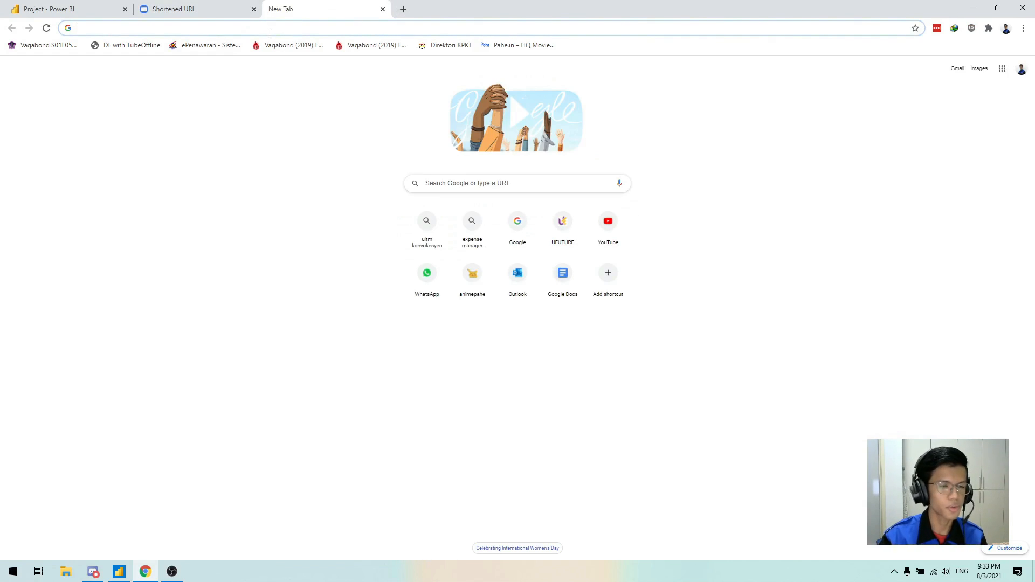
{"action": "left_click", "coordinate": [270, 33]}
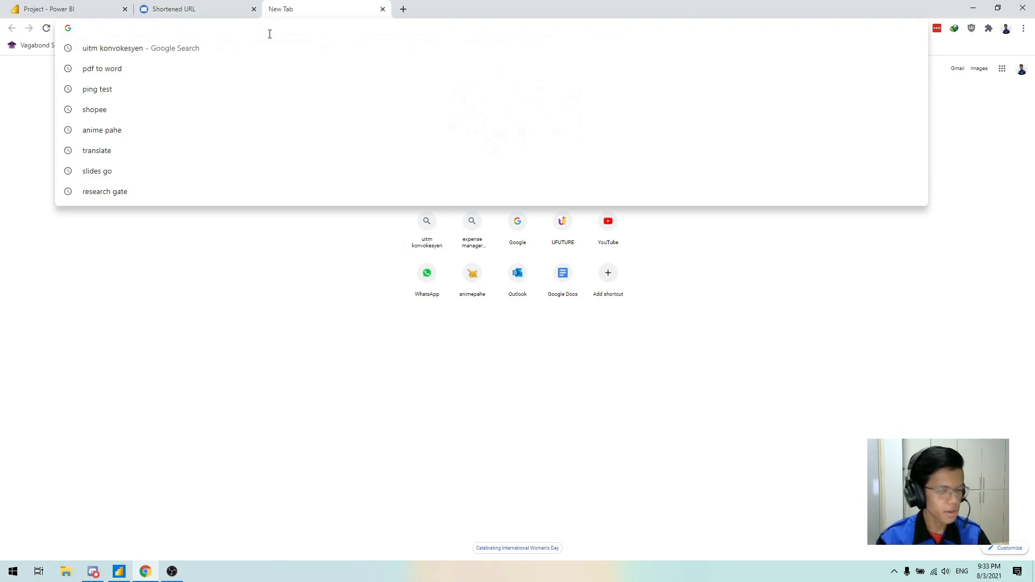
{"action": "key", "text": "ctrl+v"}
{"action": "key", "text": "Return"}
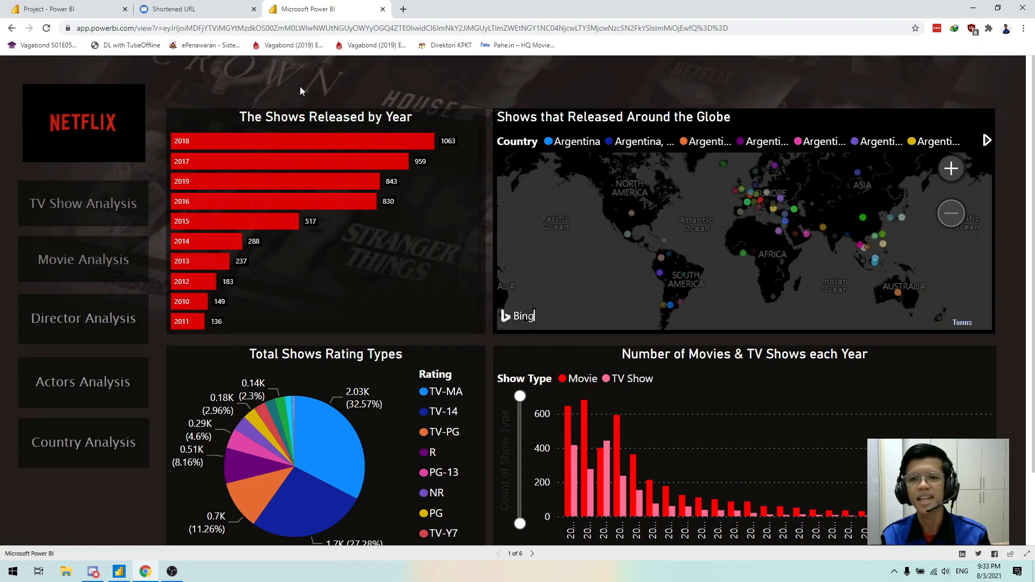
Look over the public report's homepage and its TV Show Analysis page, including the country chart, and return to the homepage
{"action": "scroll", "coordinate": [300, 86], "scroll_direction": "down", "scroll_amount": 2}
{"action": "scroll", "coordinate": [301, 92], "scroll_direction": "up", "scroll_amount": 2}
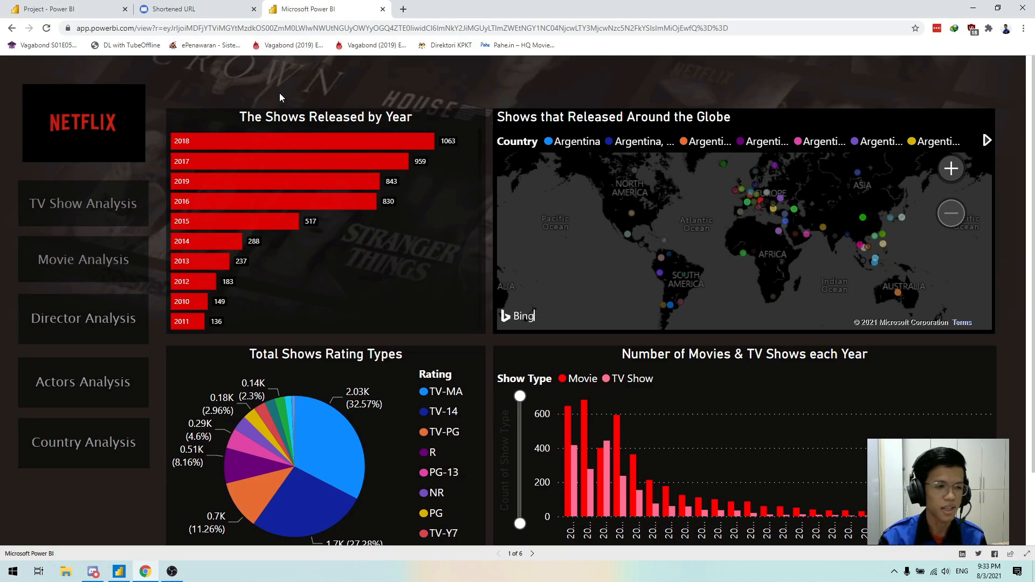
{"action": "left_click", "coordinate": [142, 205]}
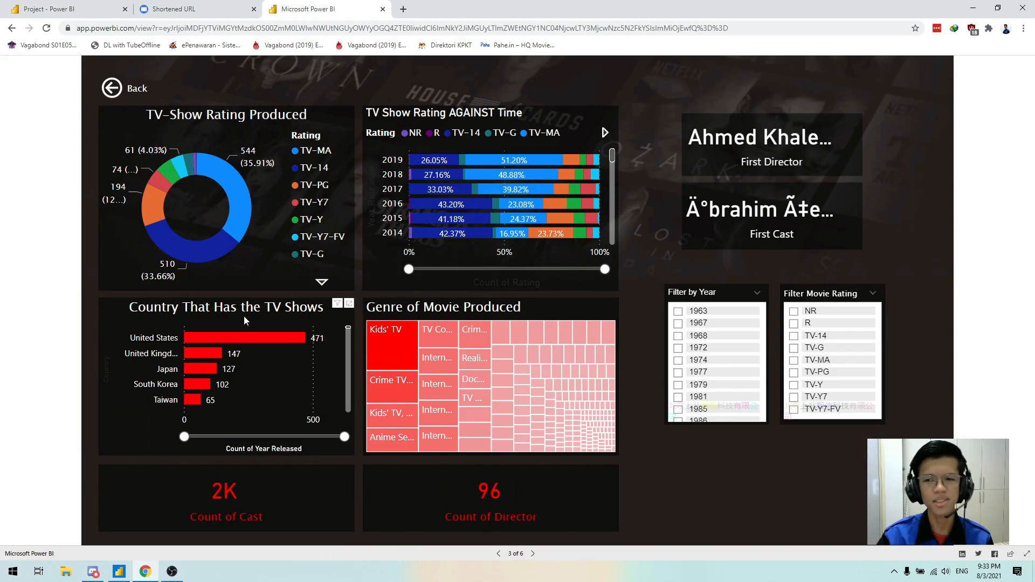
{"action": "scroll", "coordinate": [242, 319], "scroll_direction": "down", "scroll_amount": 5}
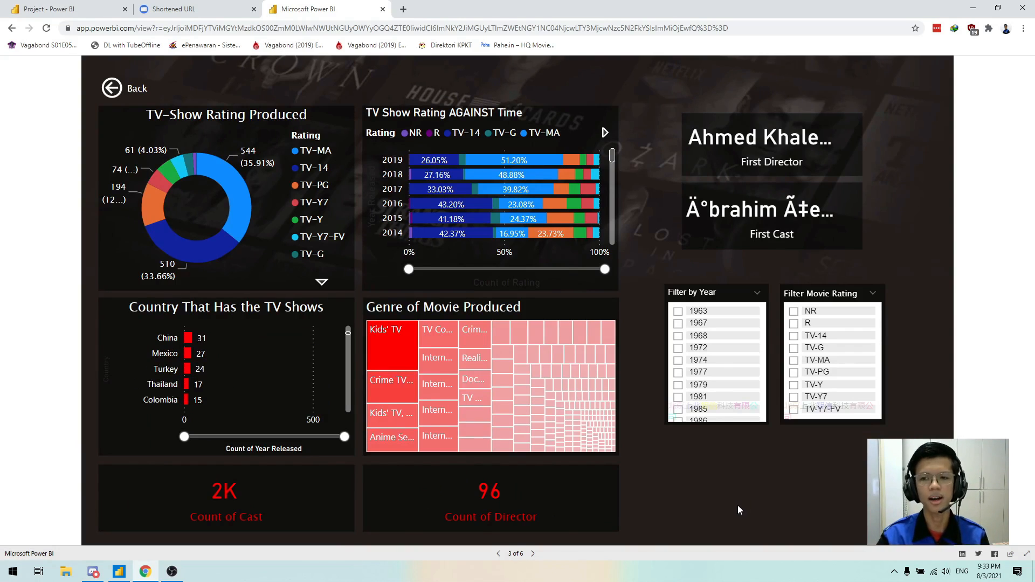
{"action": "left_click", "coordinate": [133, 90]}
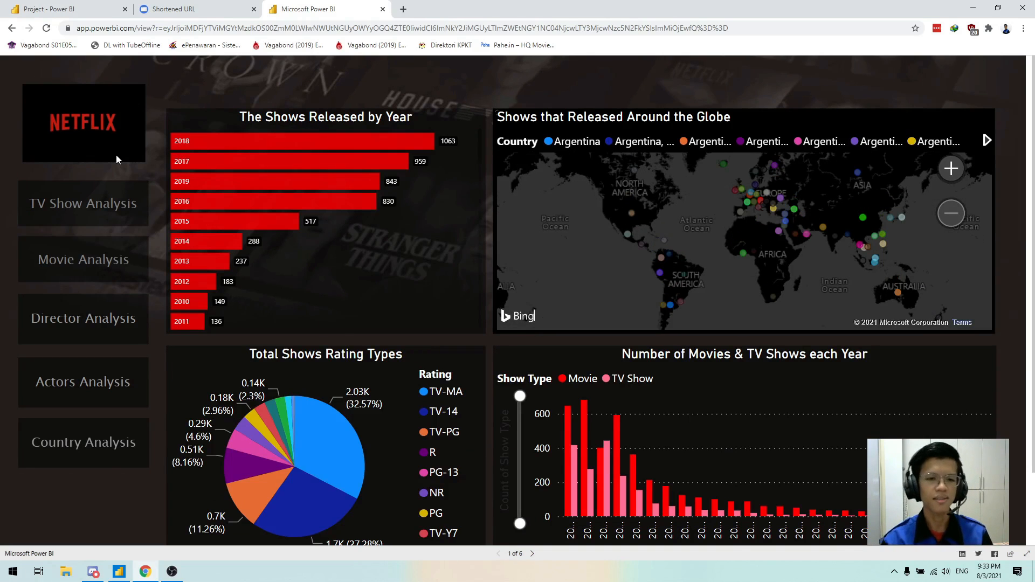